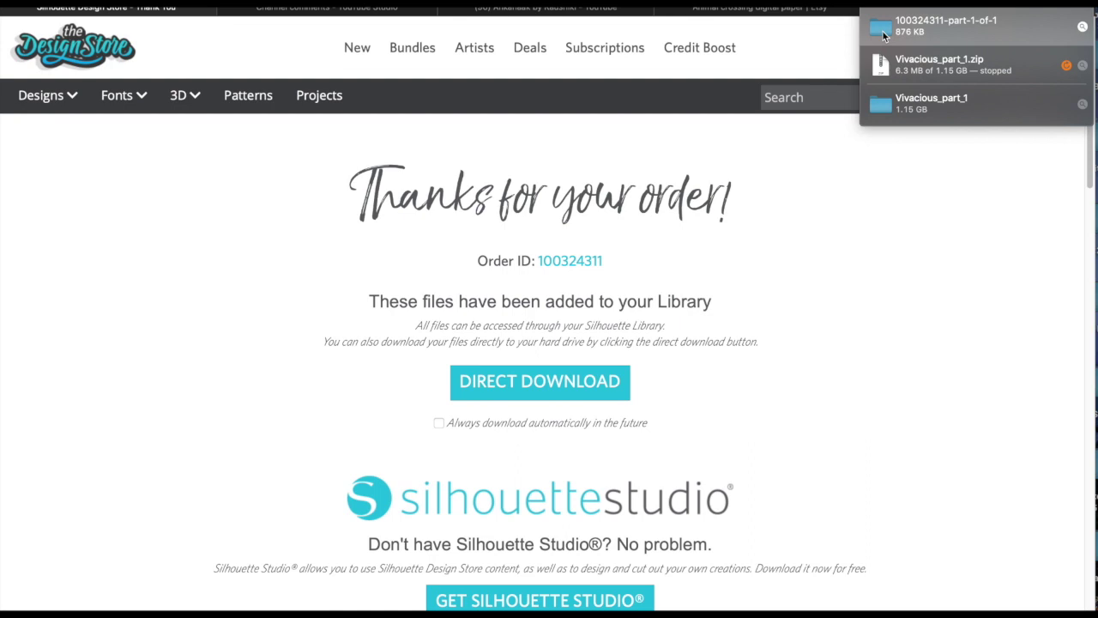
Step: Open the downloaded design order folder and enlarge its window so the file details are readable
double_click(884, 34)
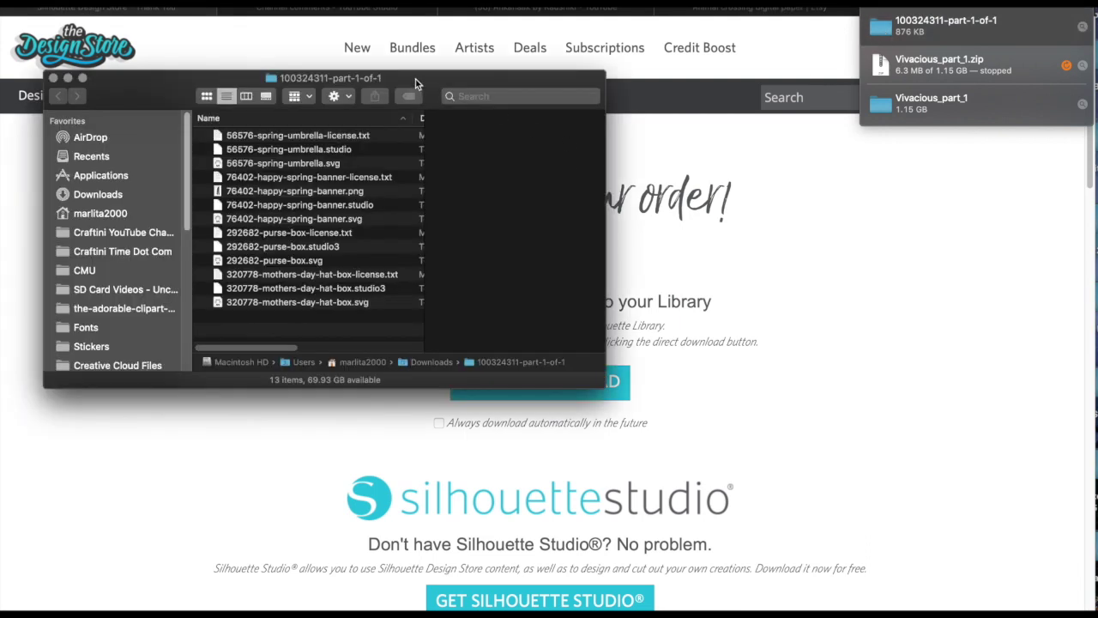
left_click_drag(416, 77, 414, 77)
left_click_drag(595, 382, 1067, 578)
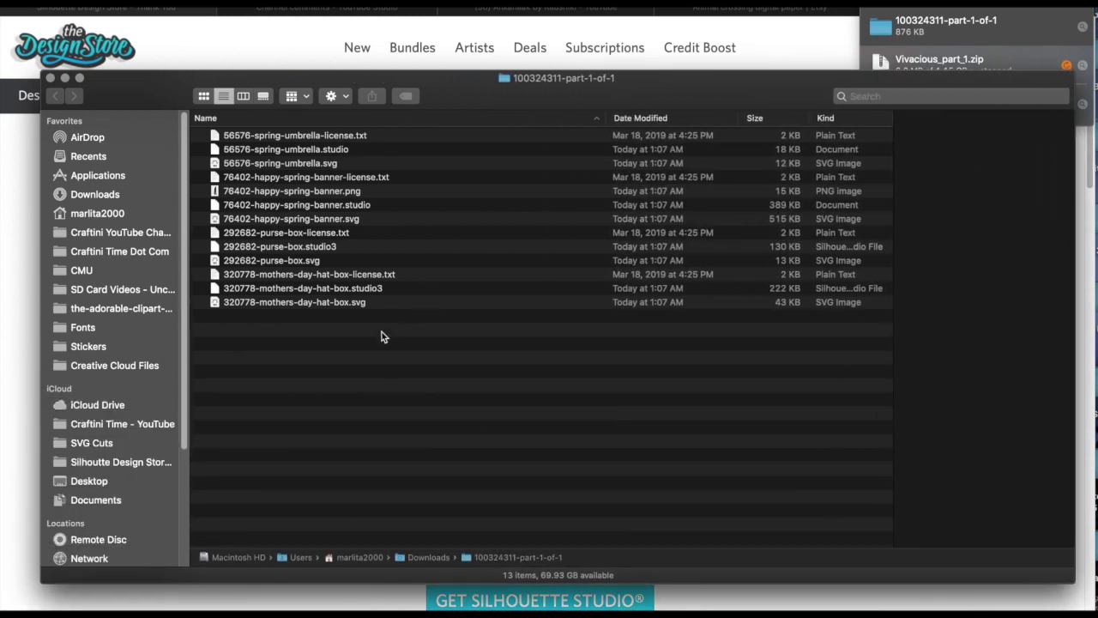
Step: Preview the license, studio and SVG files of the spring umbrella, then the purse box's studio3 and SVG files
left_click(318, 135)
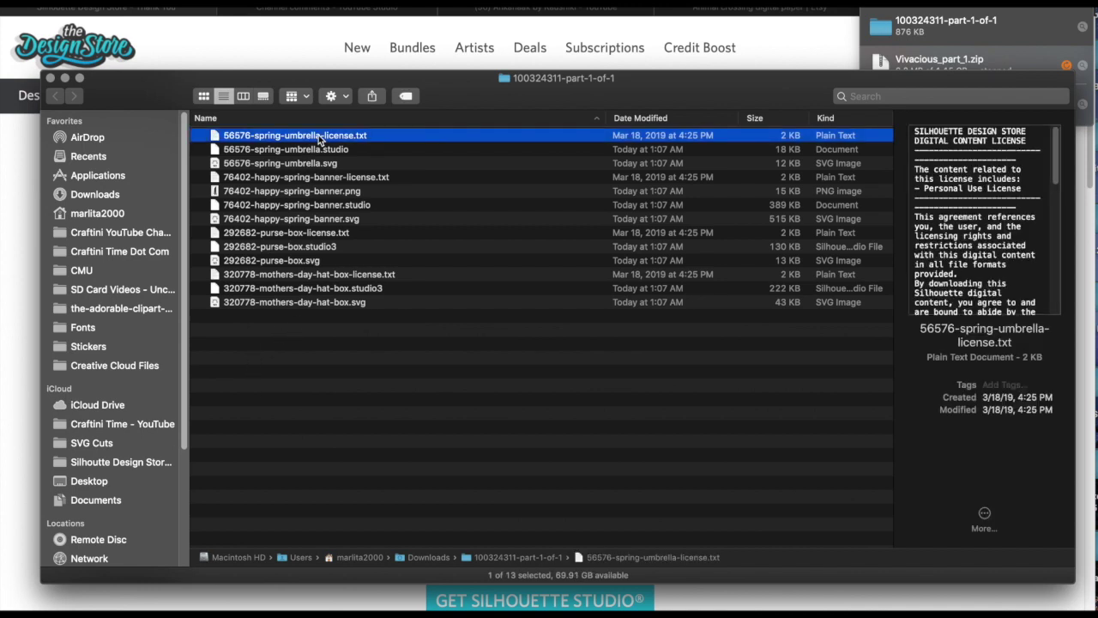
key("Down")
key("Up")
key("Down")
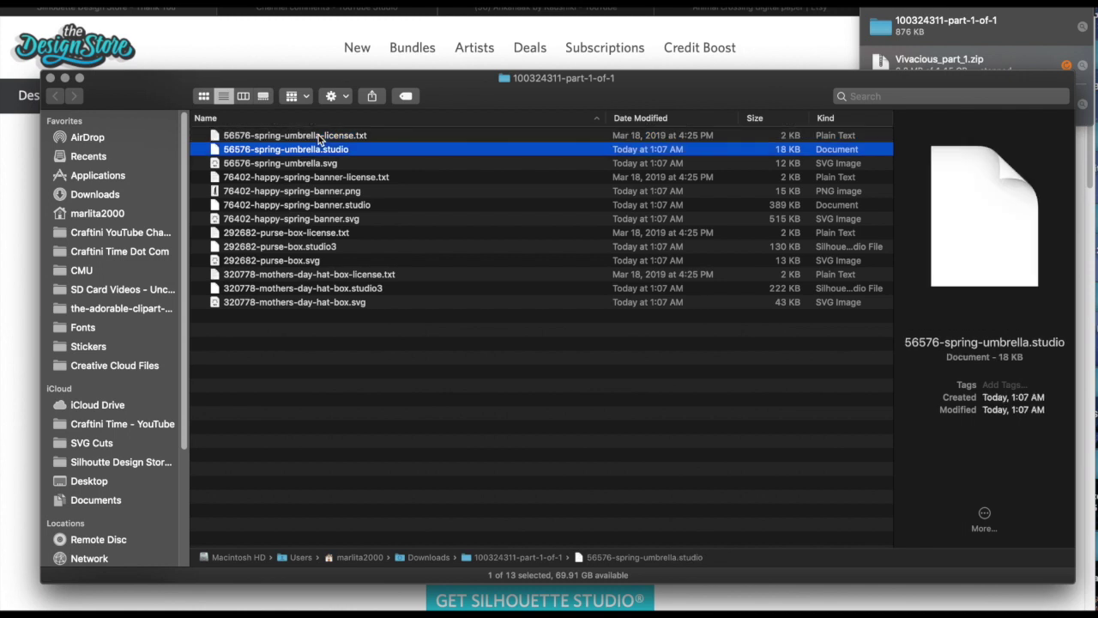
key("Down")
key("Down")
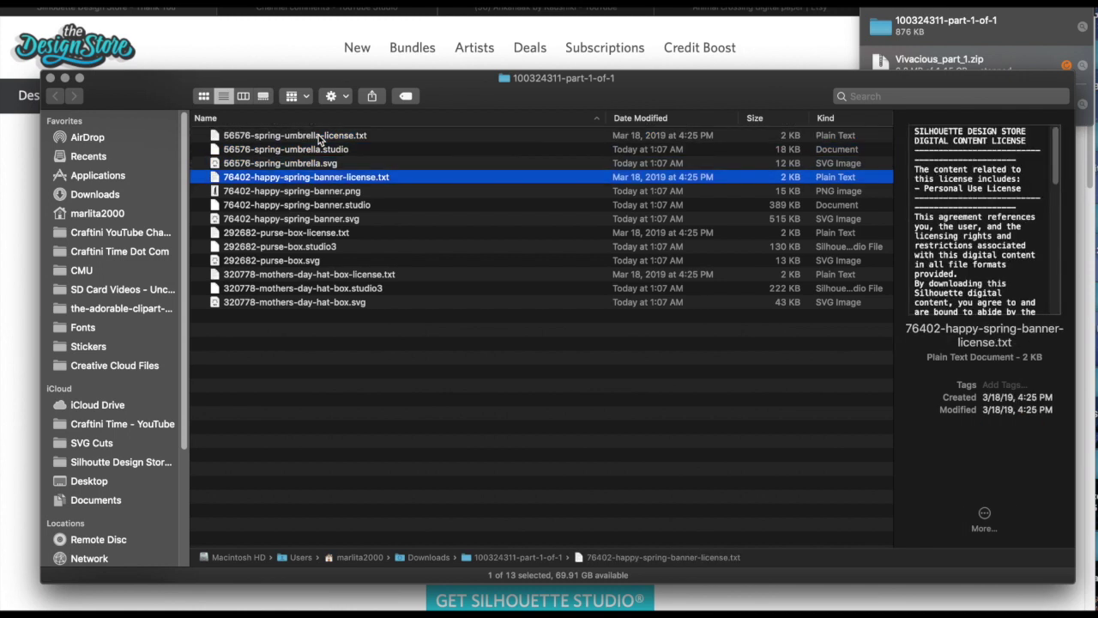
key("Up")
key("Up")
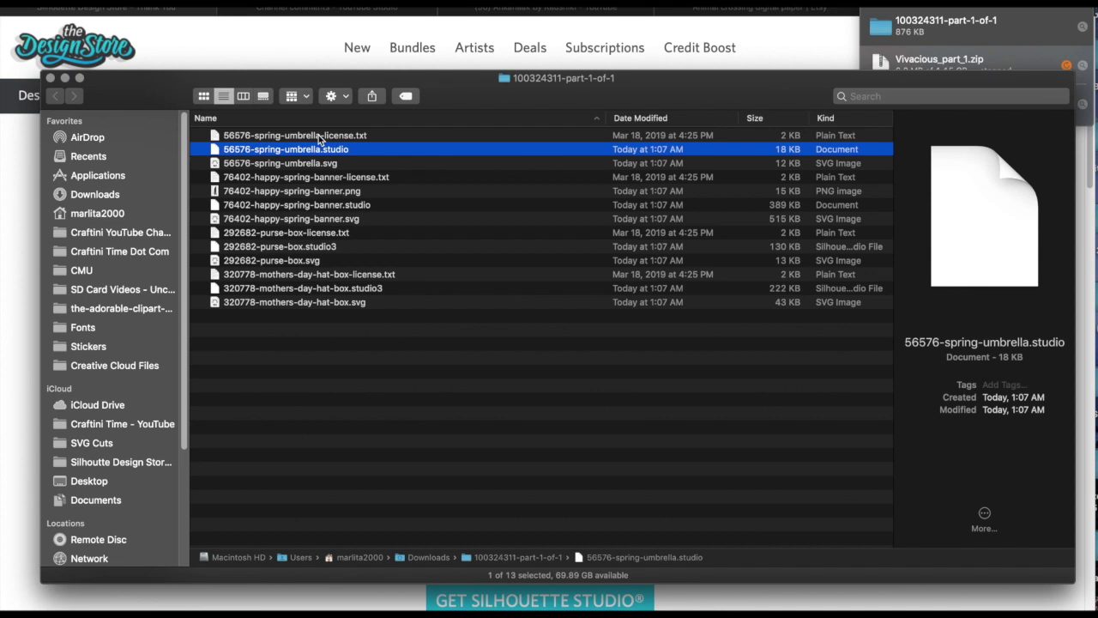
key("Down")
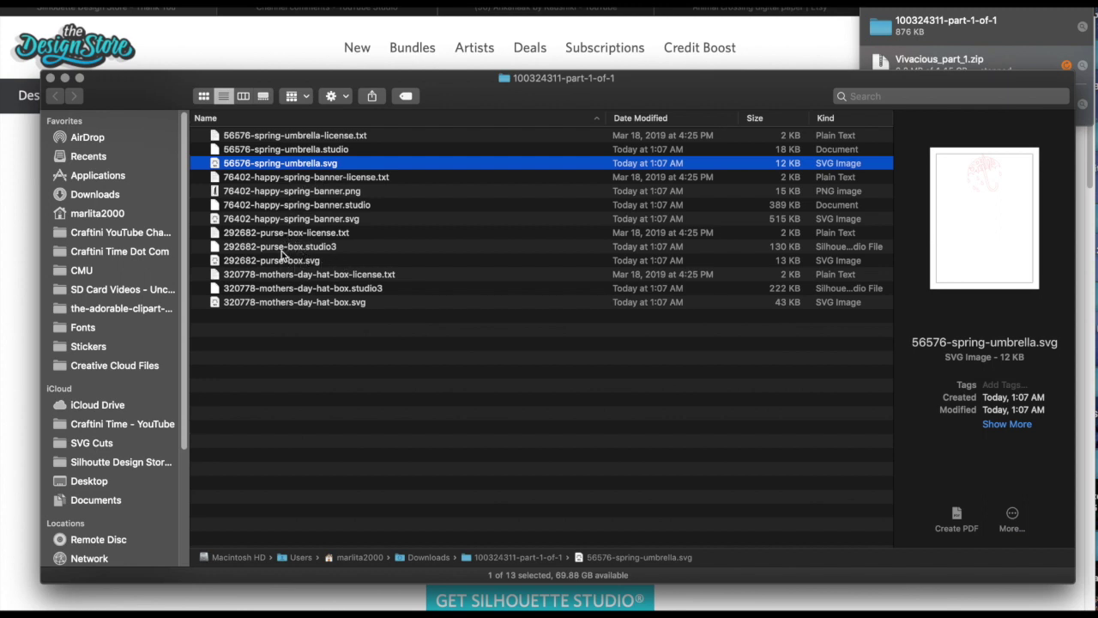
left_click(282, 247)
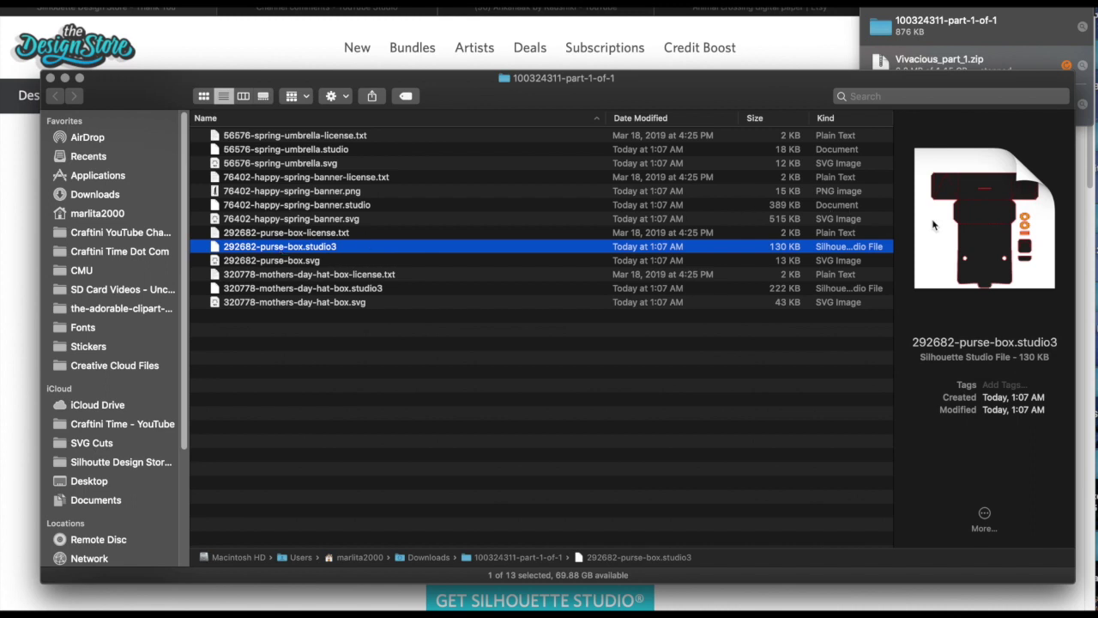
left_click(325, 262)
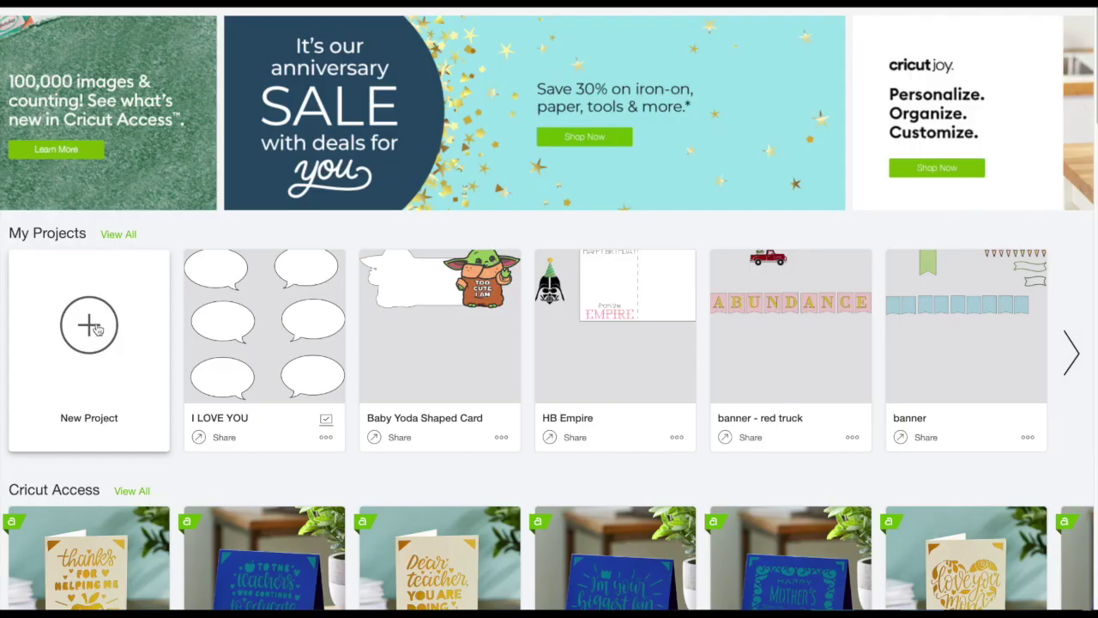
Step: Start a new project in Cricut Design Space and begin uploading an image
left_click(97, 330)
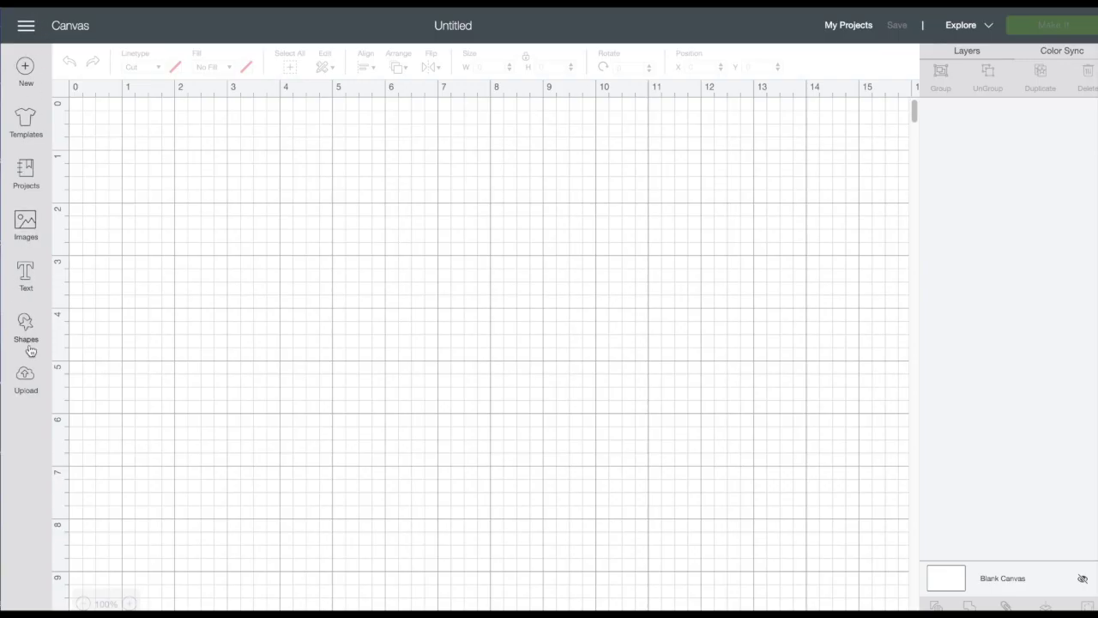
left_click(25, 375)
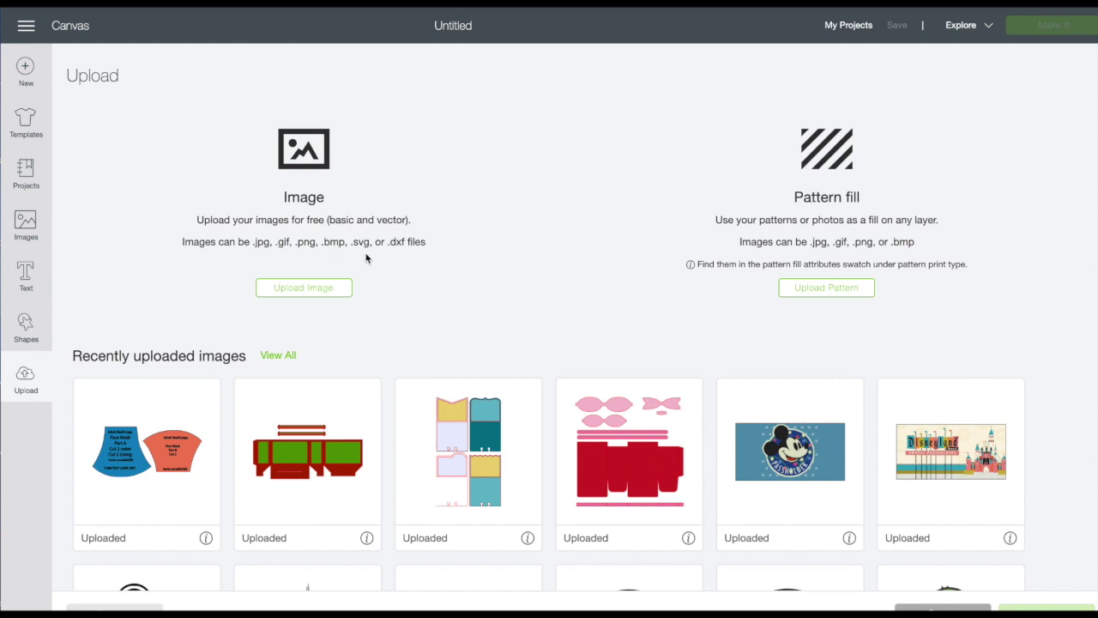
left_click(302, 289)
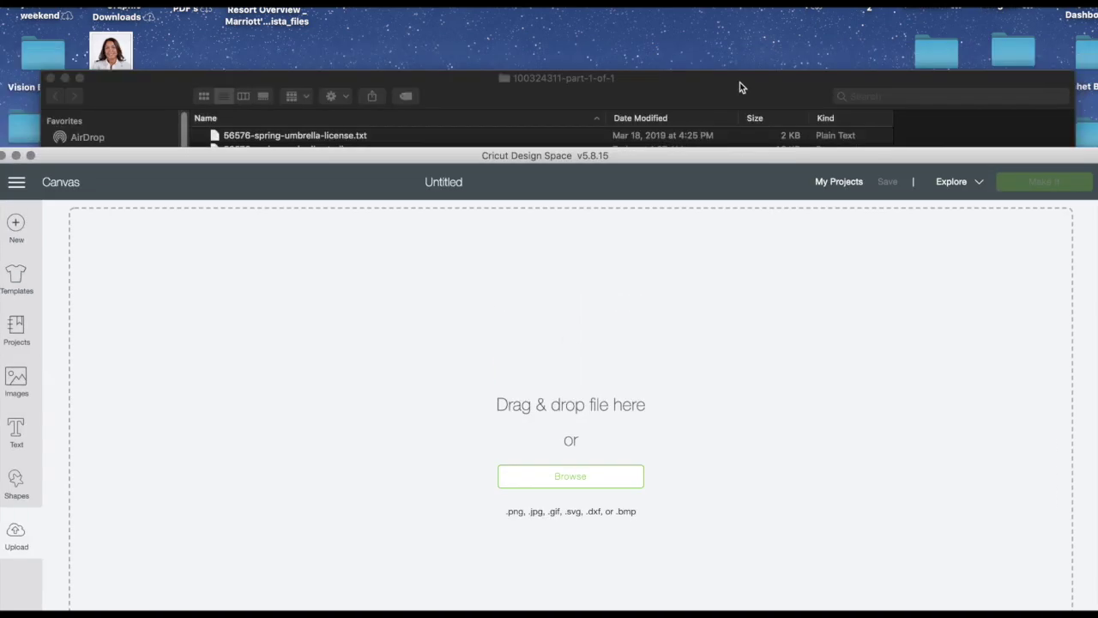
Step: Arrange the Design Space and file folder windows so the upload area and the purse box files are both visible
left_click(740, 84)
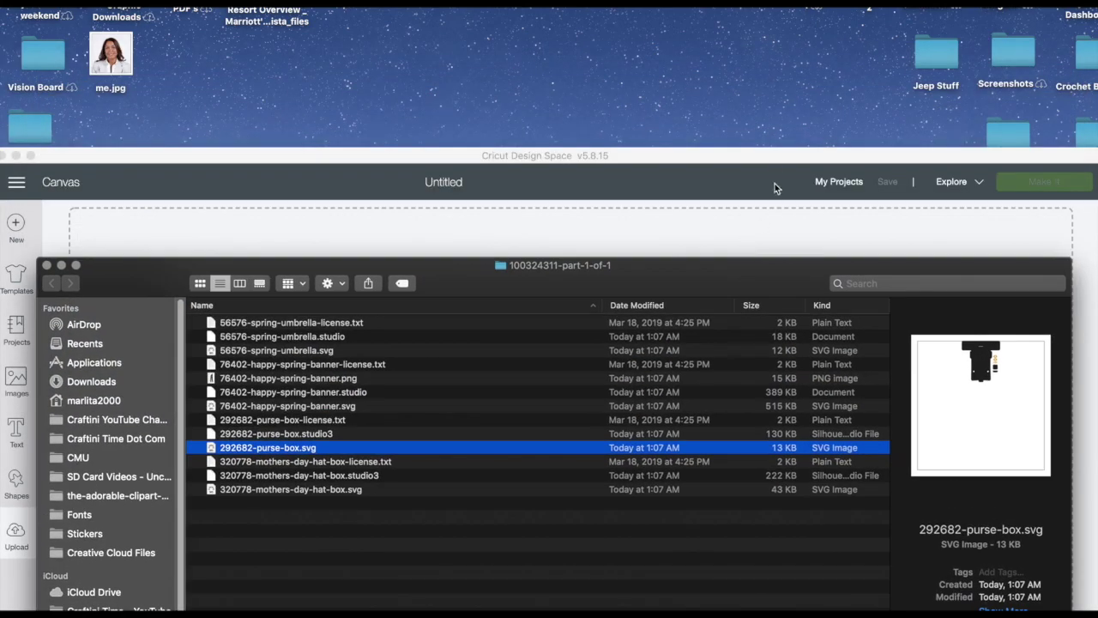
left_click_drag(769, 156, 759, 0)
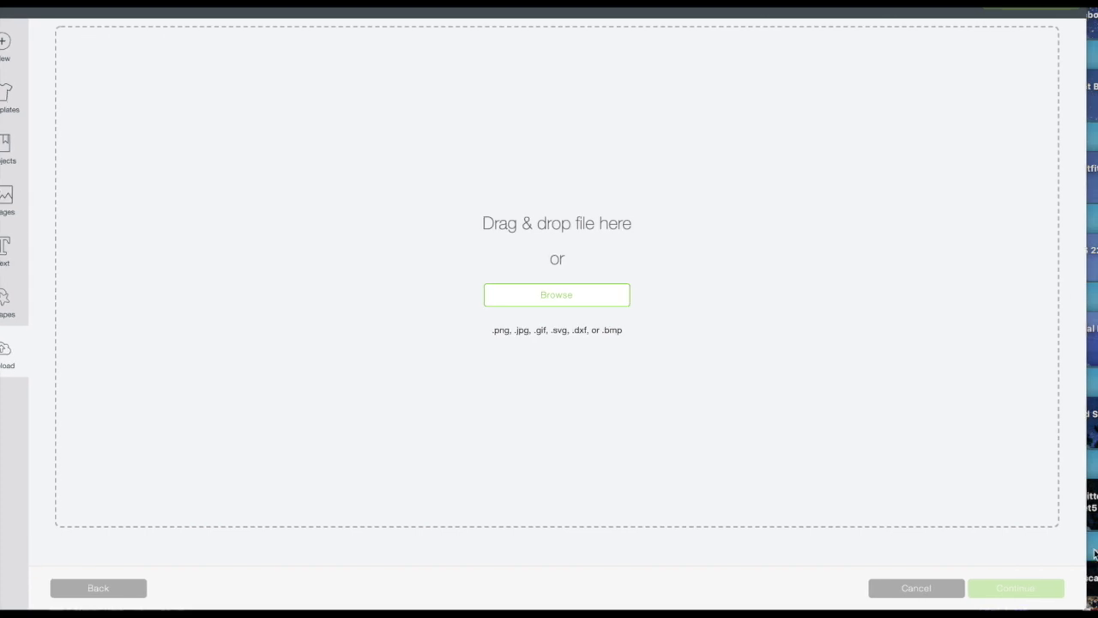
left_click_drag(1082, 606, 954, 511)
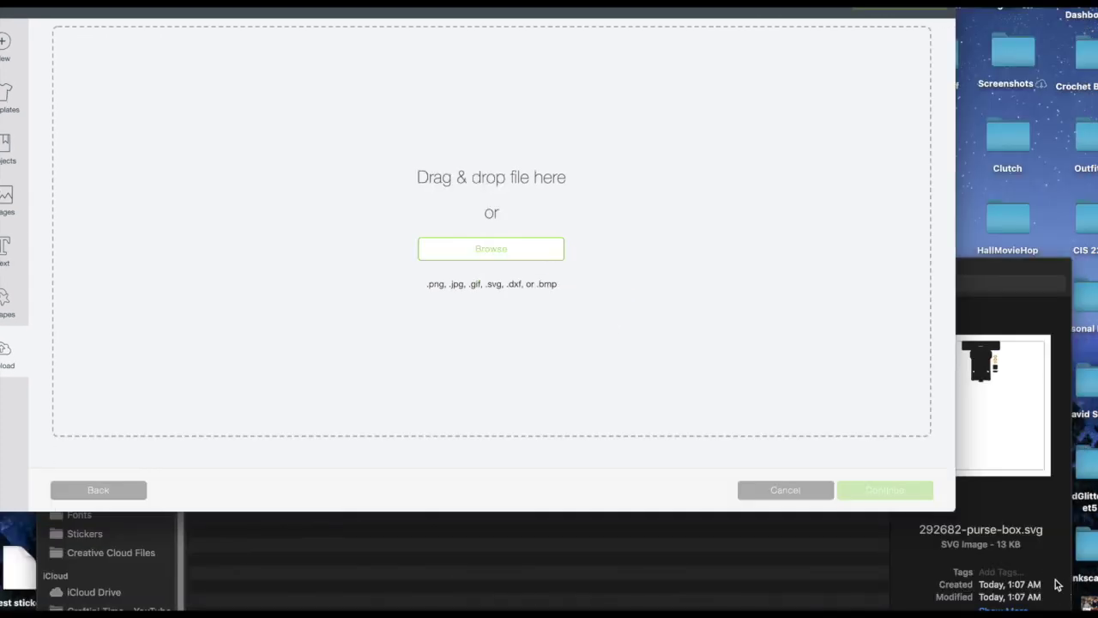
left_click(1008, 260)
left_click_drag(750, 276, 757, 377)
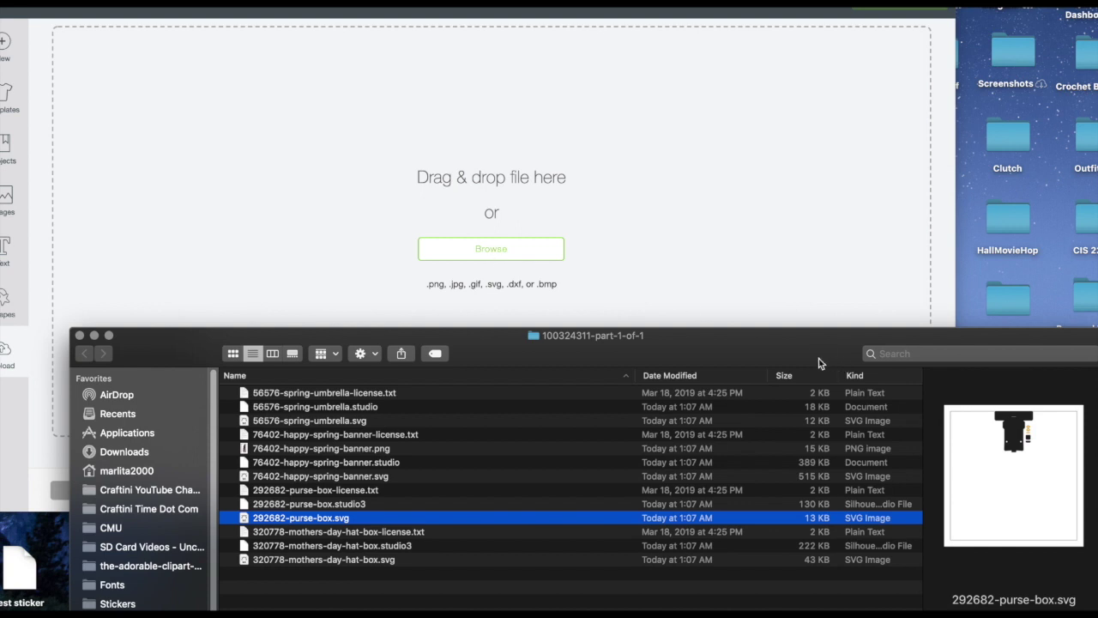
Step: Upload 292682-purse-box.svg from the folder, minimize the folder window, and import the file without its unsupported text elements
left_click(315, 520)
left_click(437, 559)
left_click_drag(343, 521, 408, 185)
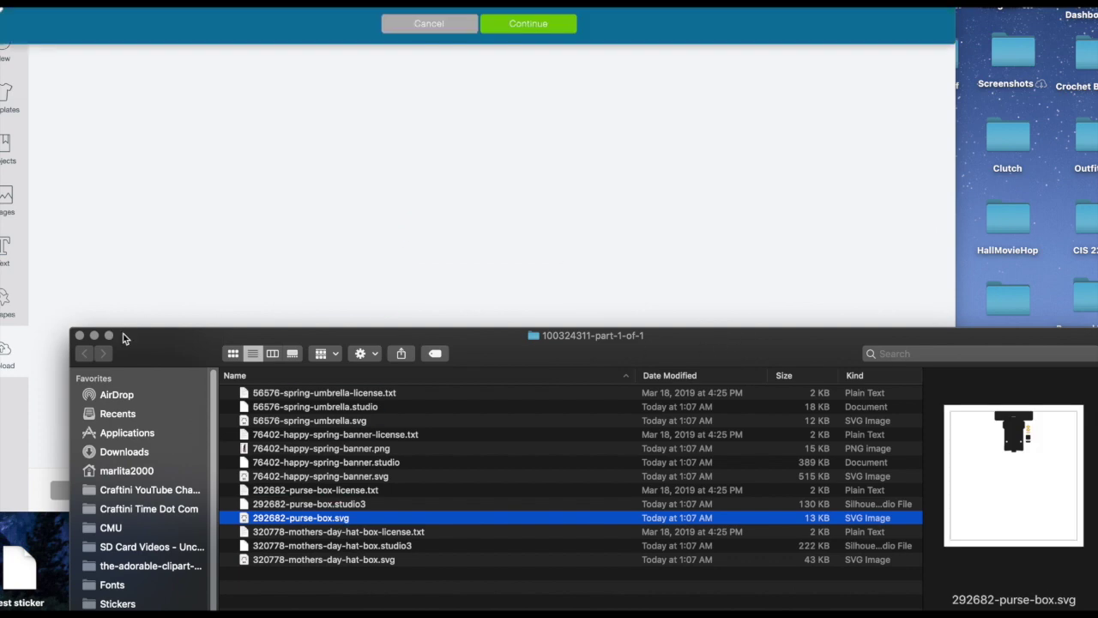
left_click(96, 336)
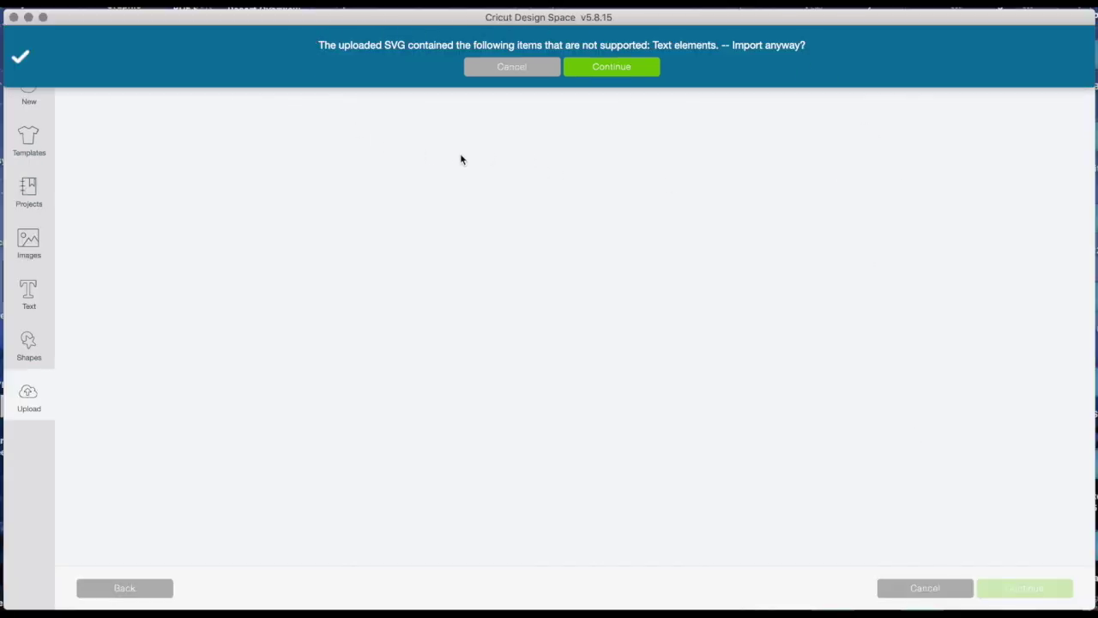
left_click(608, 68)
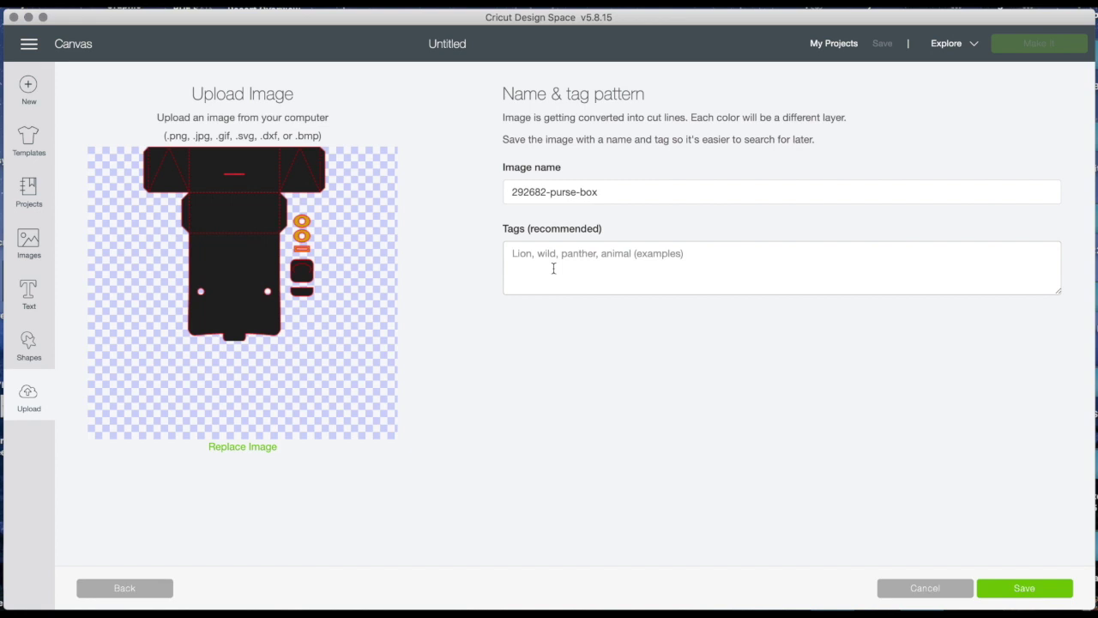
Step: Tag the purse box image with "Silhouette, cut file, purse, gift box, favor box, 3D", keeping its image name
double_click(545, 193)
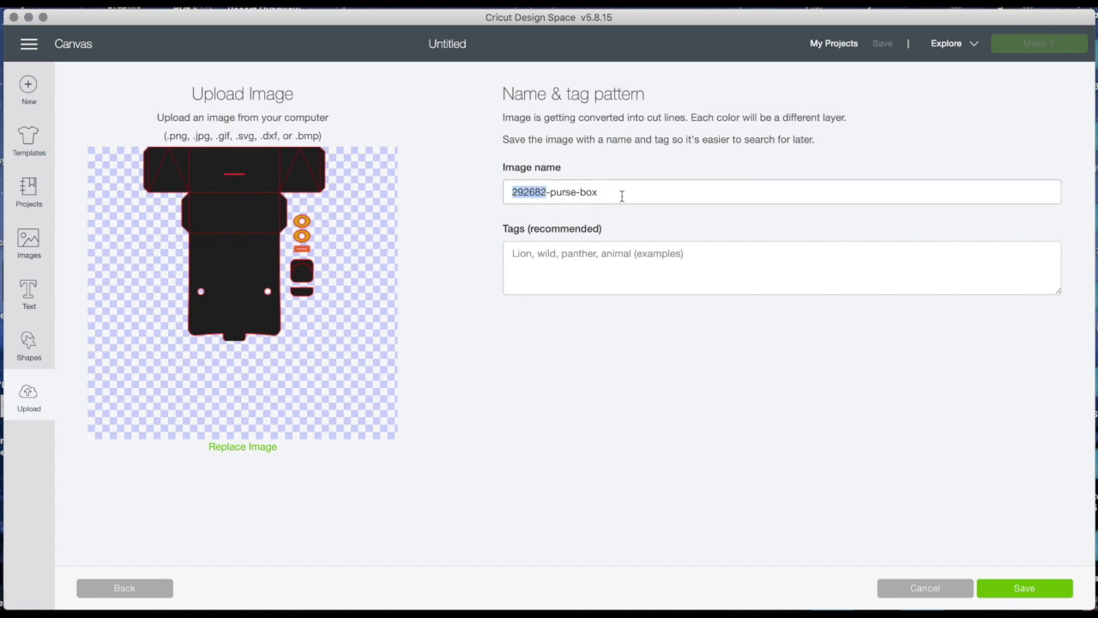
left_click(555, 257)
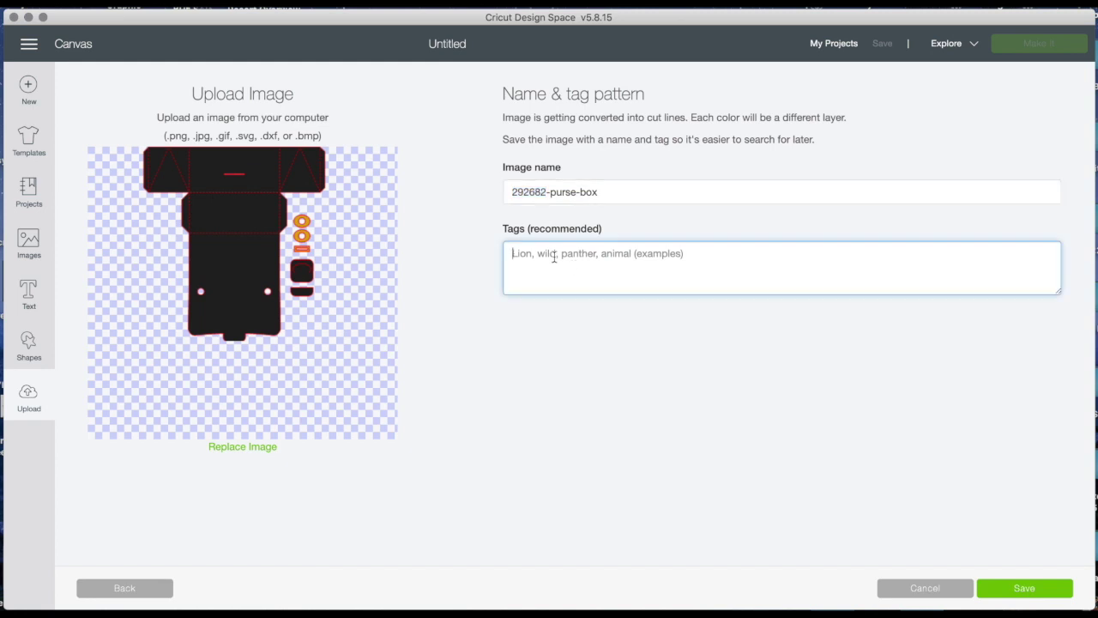
type("Si")
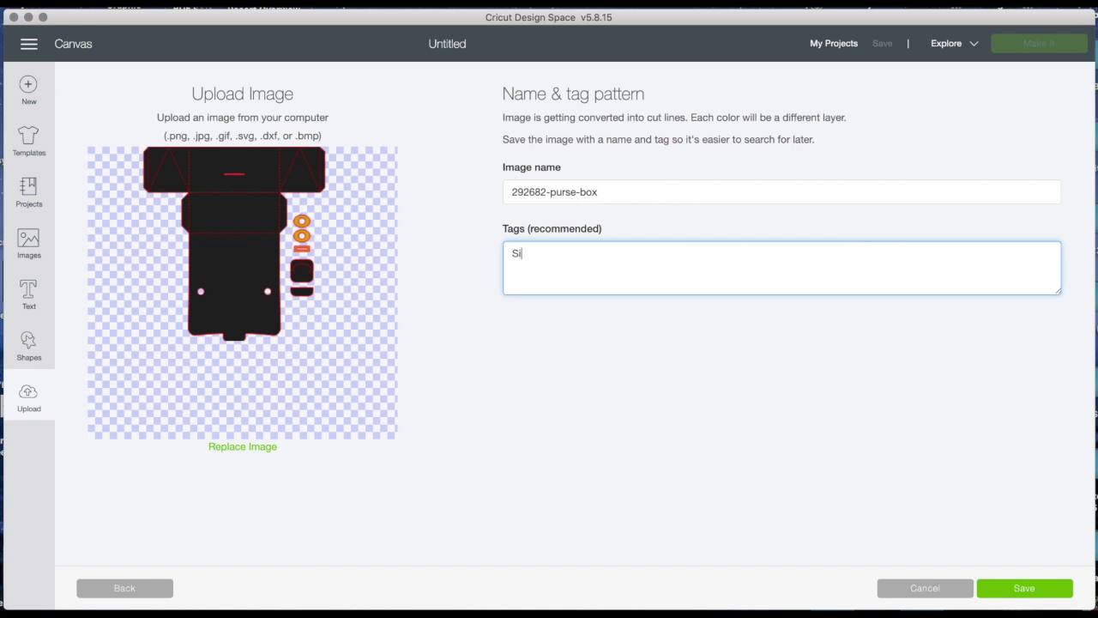
type("lhouette, cut file, purse,")
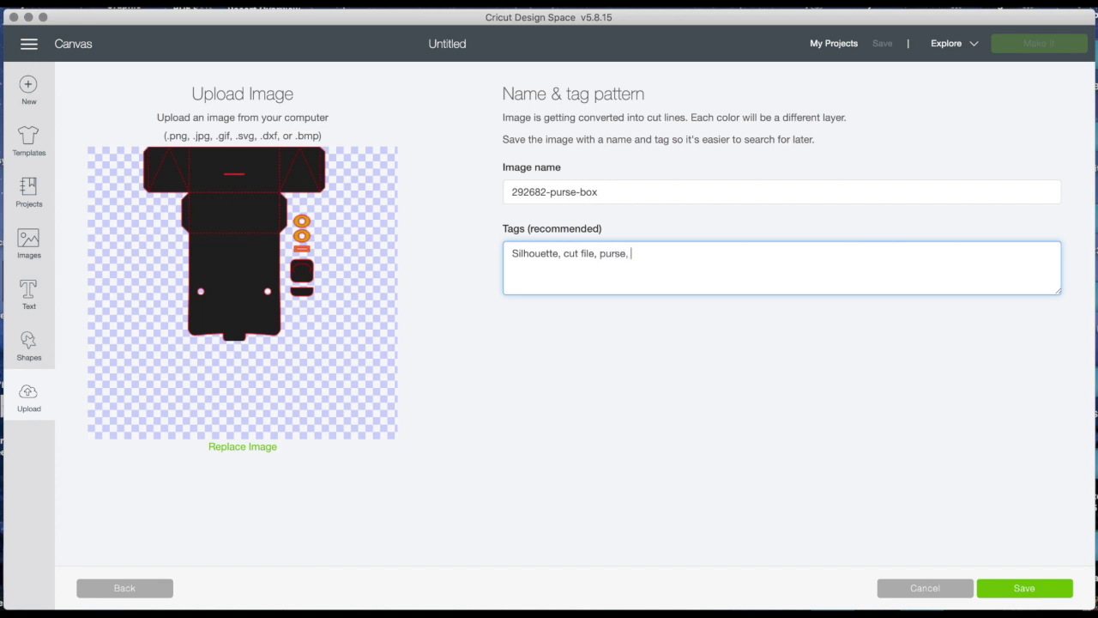
type(" gift")
type(" box,")
type(" favor ")
type("box")
type(", #D")
key("BackSpace")
key("BackSpace")
type("3D")
Step: Save the purse box upload and insert it onto the canvas
left_click(1035, 593)
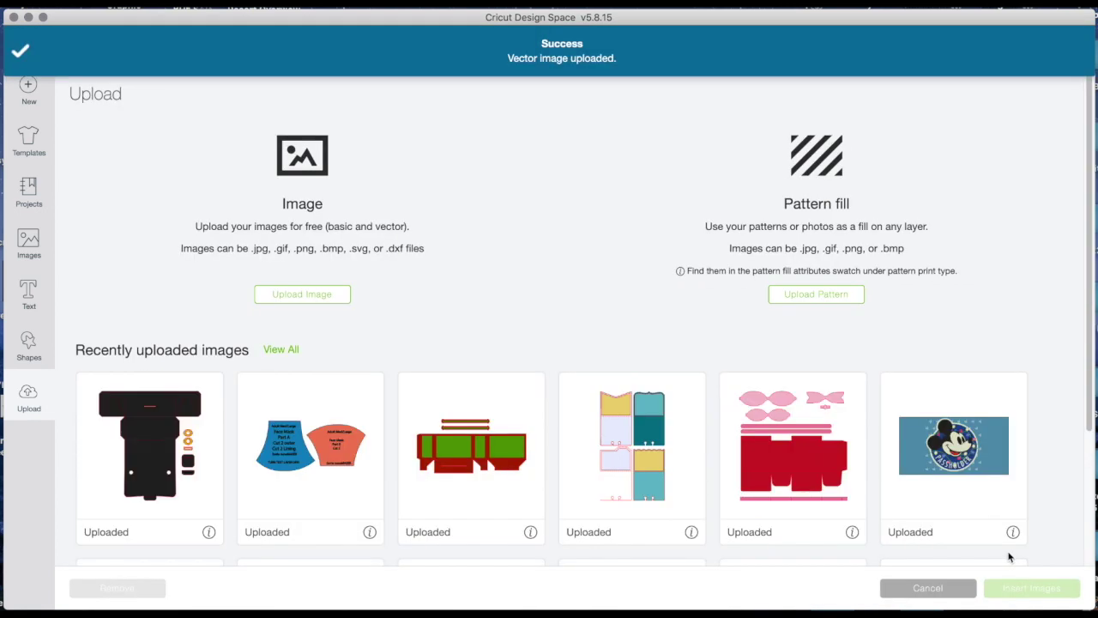
left_click(152, 434)
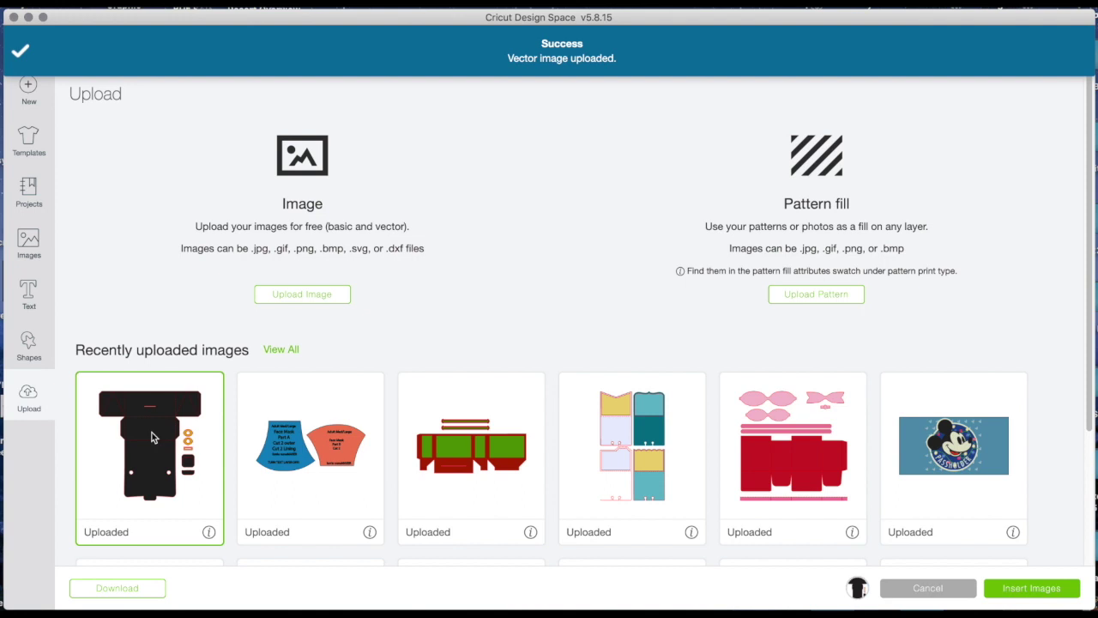
left_click(1021, 591)
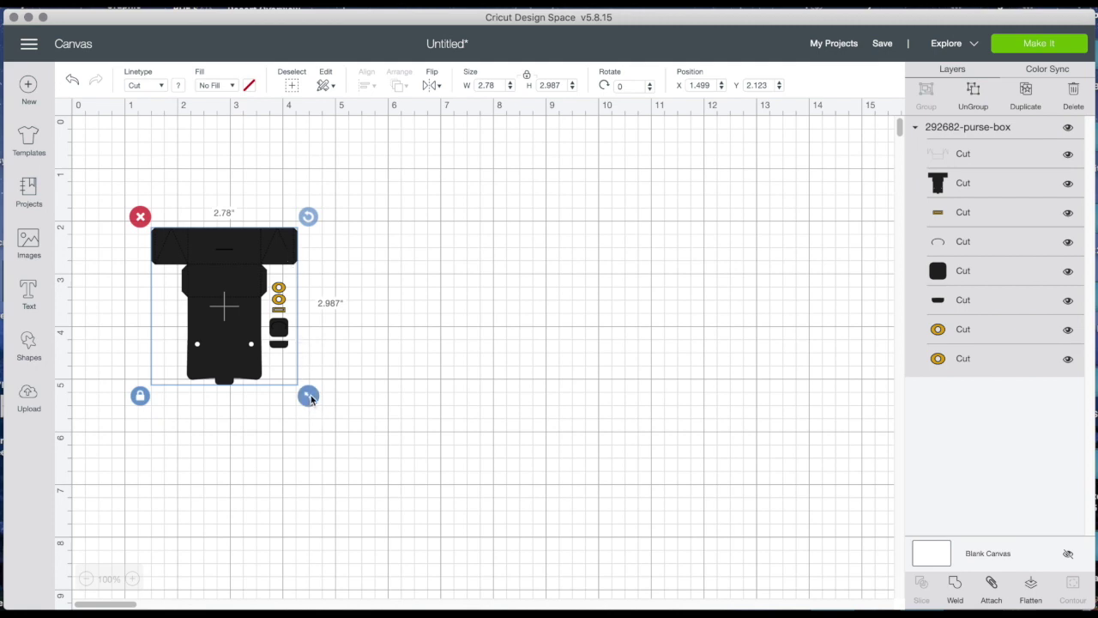
Step: Enlarge the purse box to about 4.65 by 5 inches and move it to about X 1.3, Y 0.83
left_click_drag(310, 398, 309, 397)
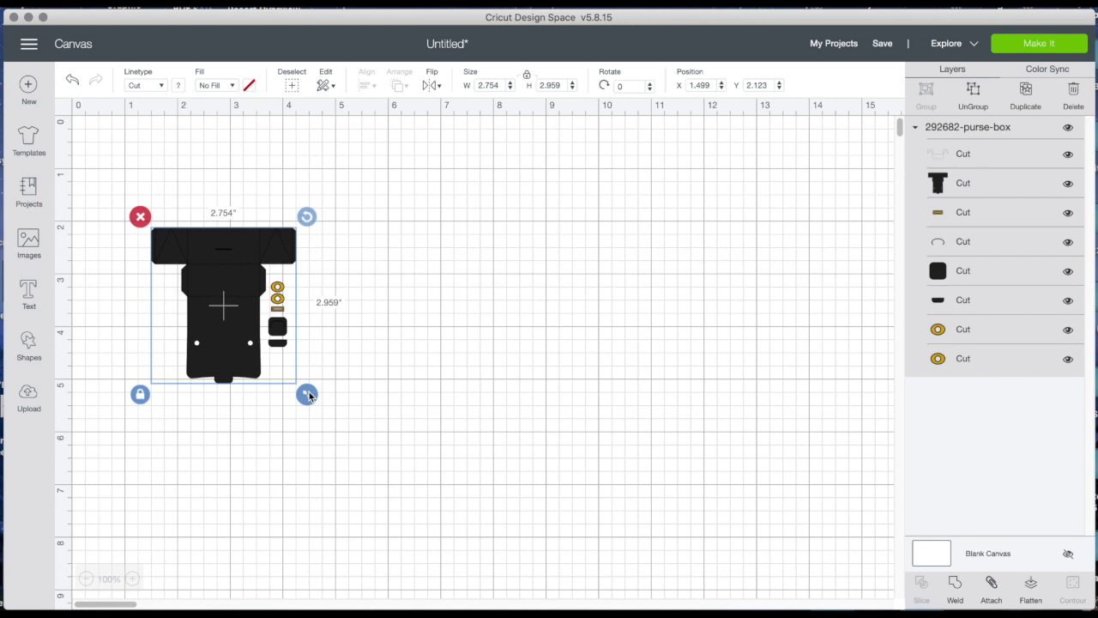
left_click_drag(309, 396, 466, 506)
left_click_drag(311, 284, 295, 205)
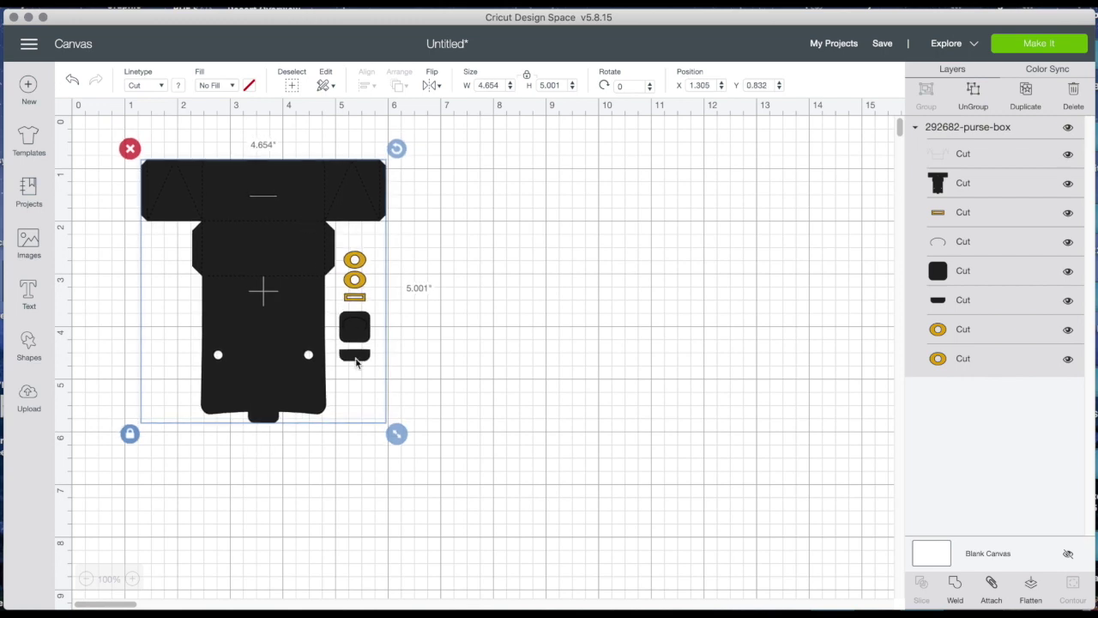